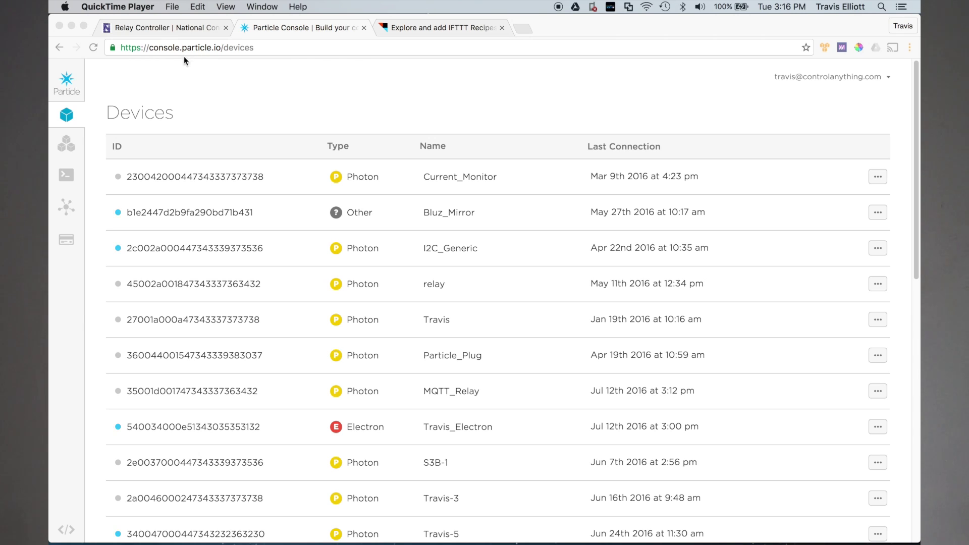
Open the Particle Console event logs and expand the arriving Input_1 event.
left_click(71, 174)
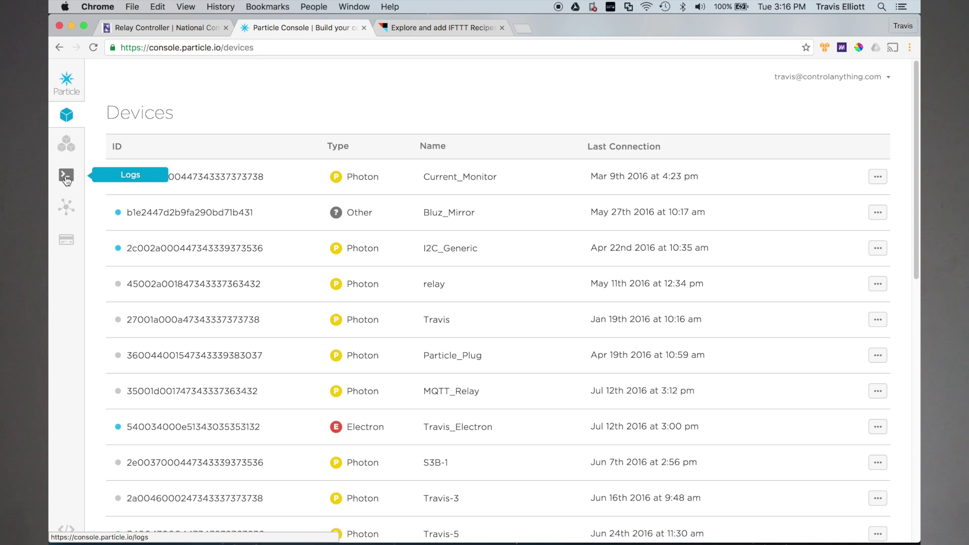
left_click(66, 177)
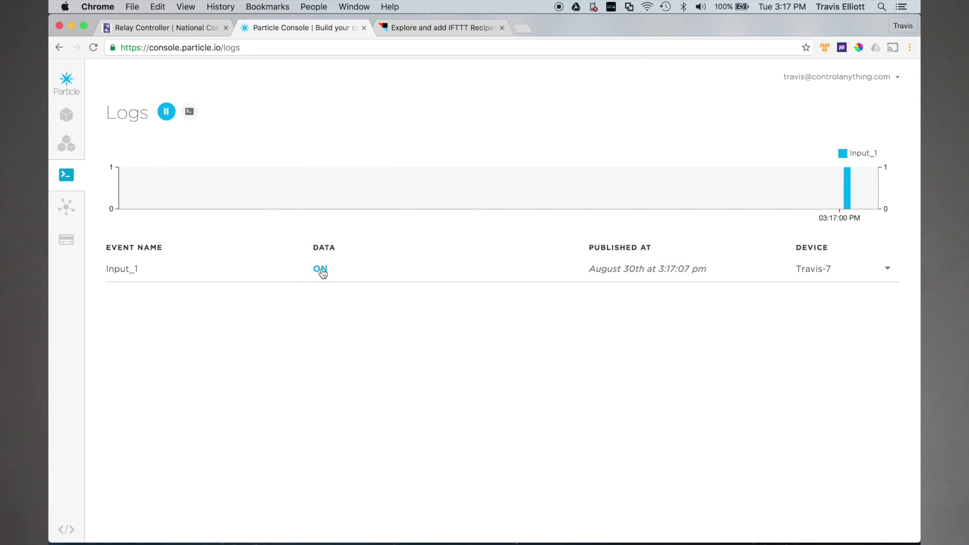
left_click(325, 273)
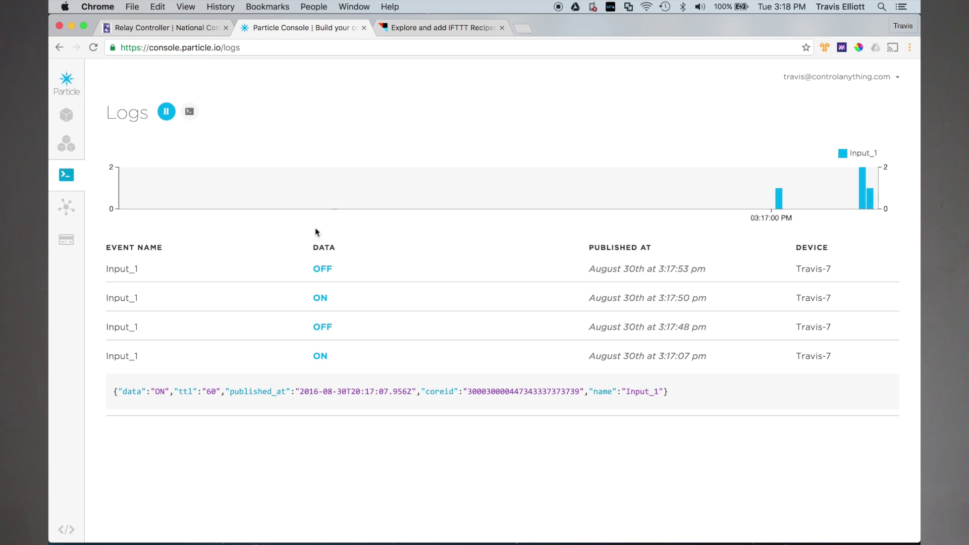
Switch from Particle Console to the IFTTT tab's recipes page.
left_click(430, 30)
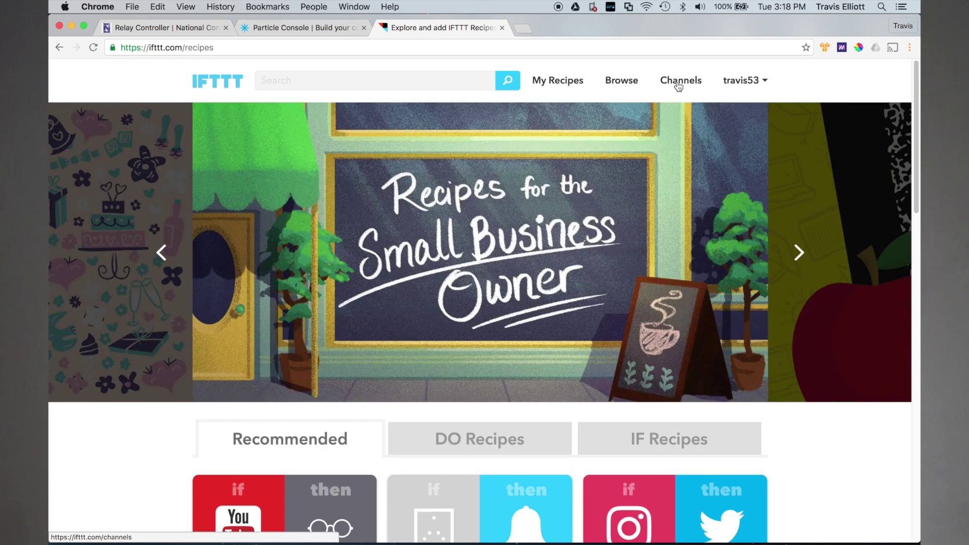
Search IFTTT's Channels for 'particle' to find the connected Particle channel.
left_click(679, 86)
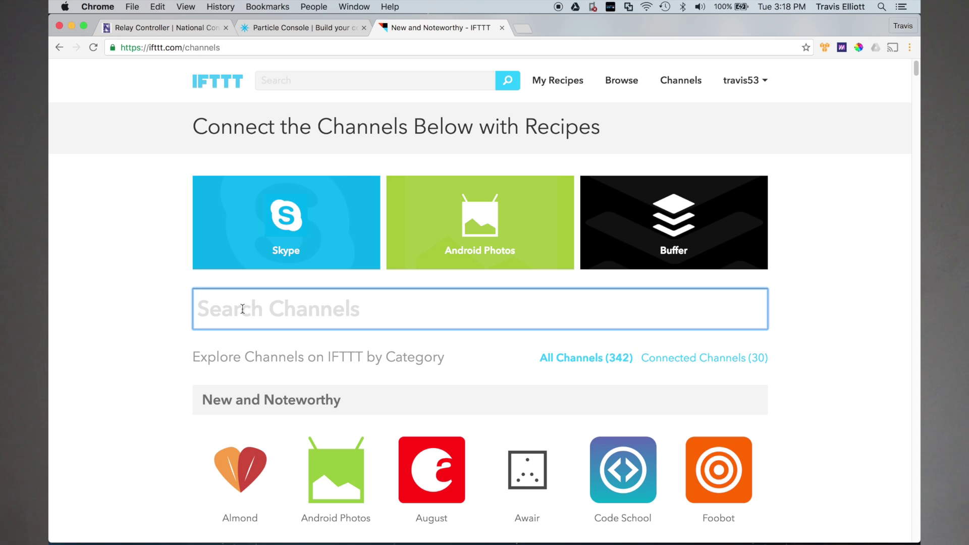
type("parti")
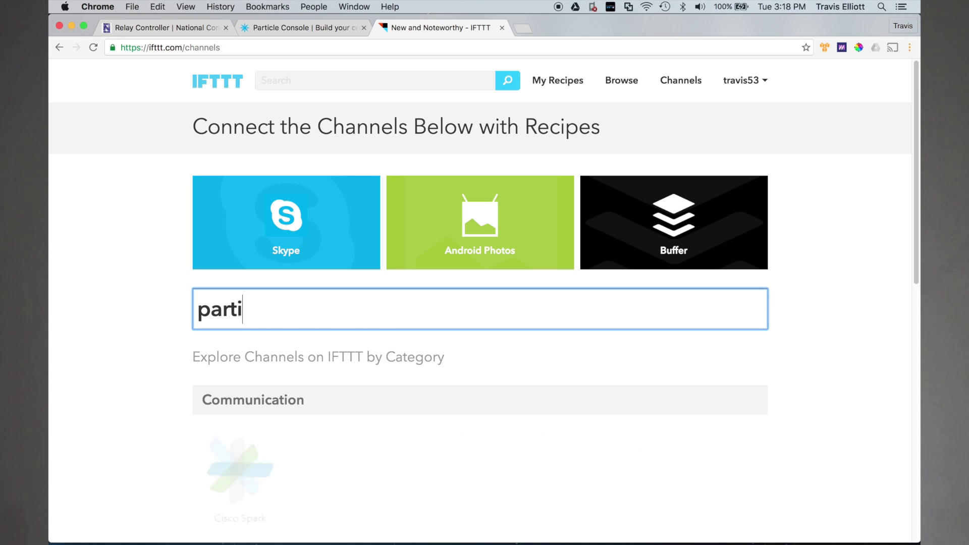
type("cle")
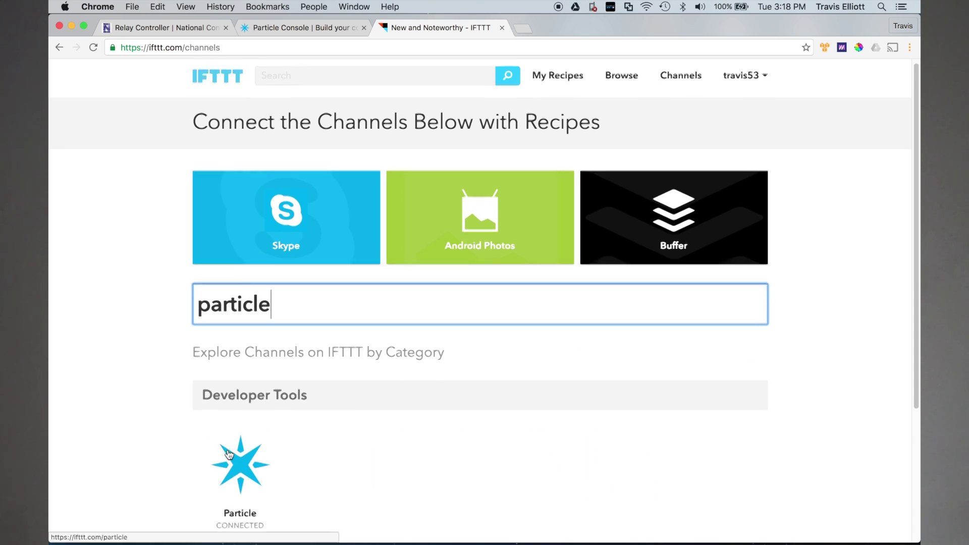
scroll(248, 429, "down", 1)
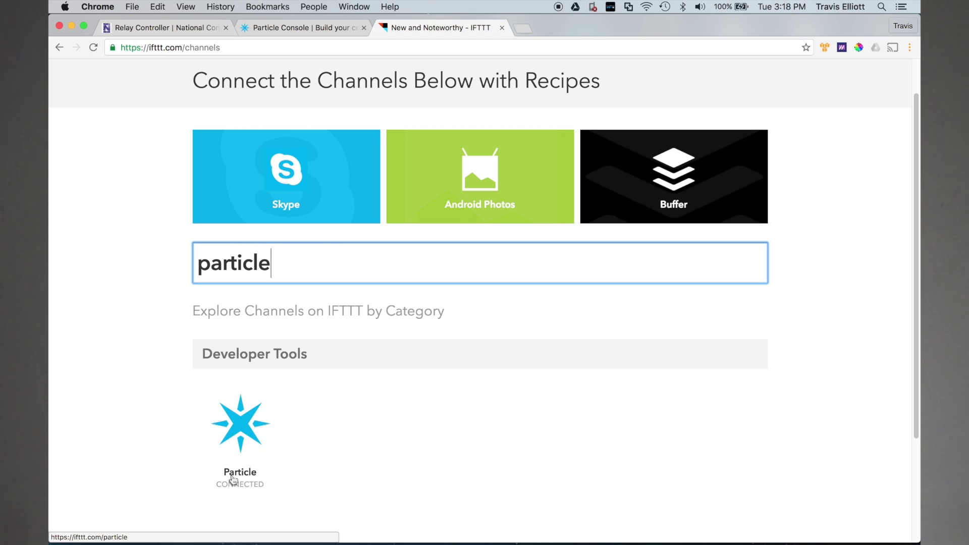
View the Particle channel page confirming it's connected, then return to Channels.
left_click(247, 442)
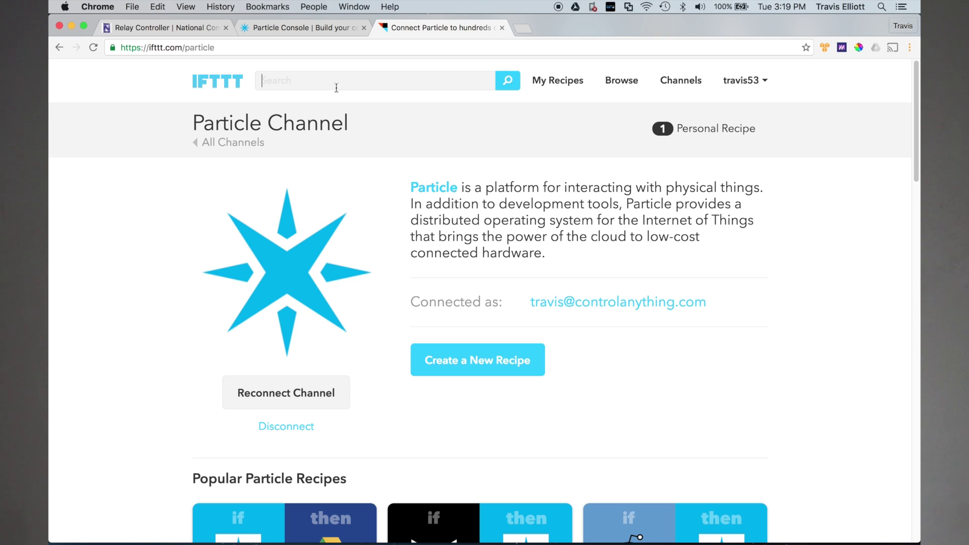
left_click(678, 83)
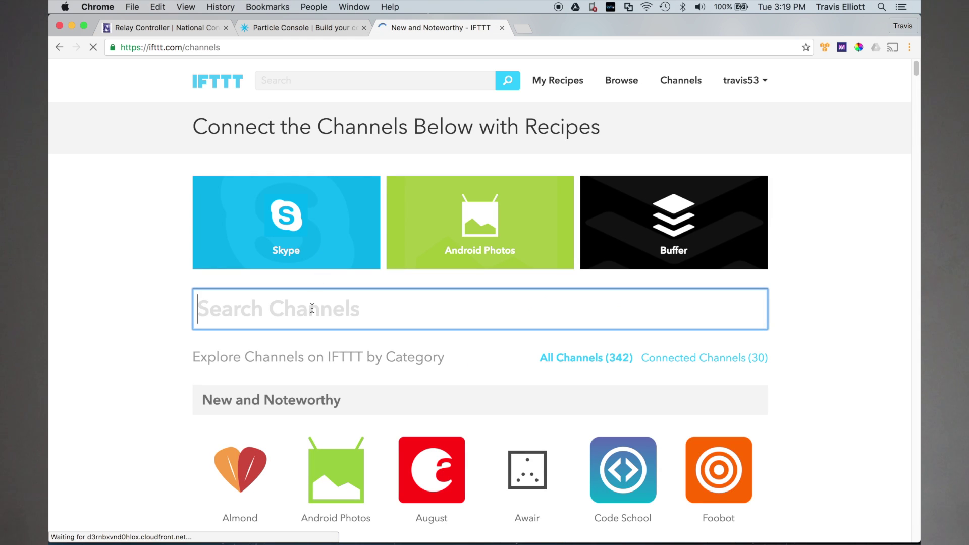
Search 'gmail', open the Gmail channel, and start connecting it with a Google account.
type("gmail")
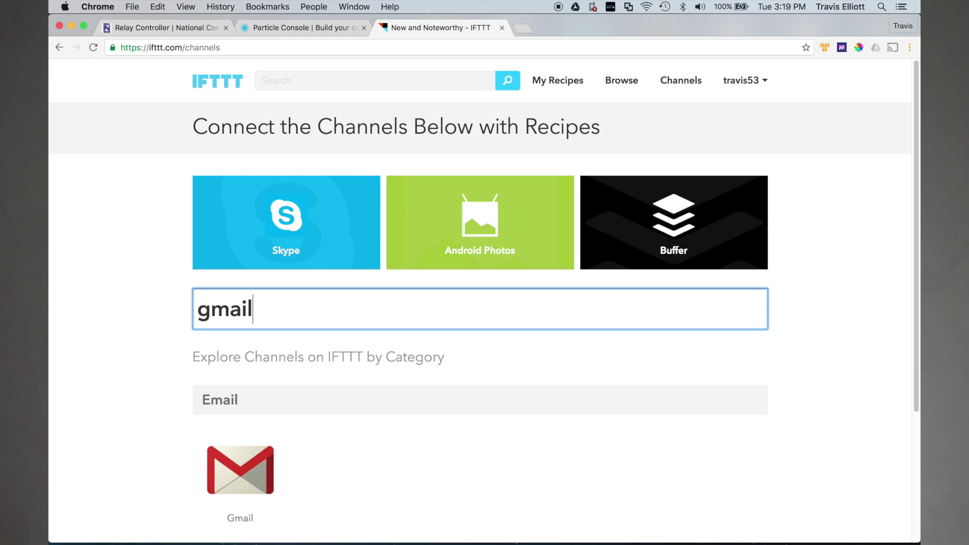
scroll(320, 391, "down", 3)
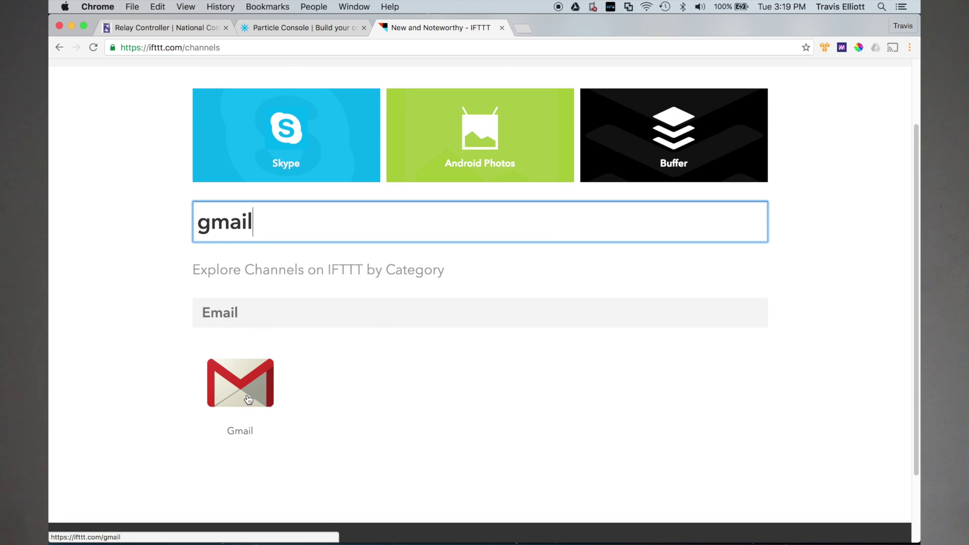
left_click(281, 395)
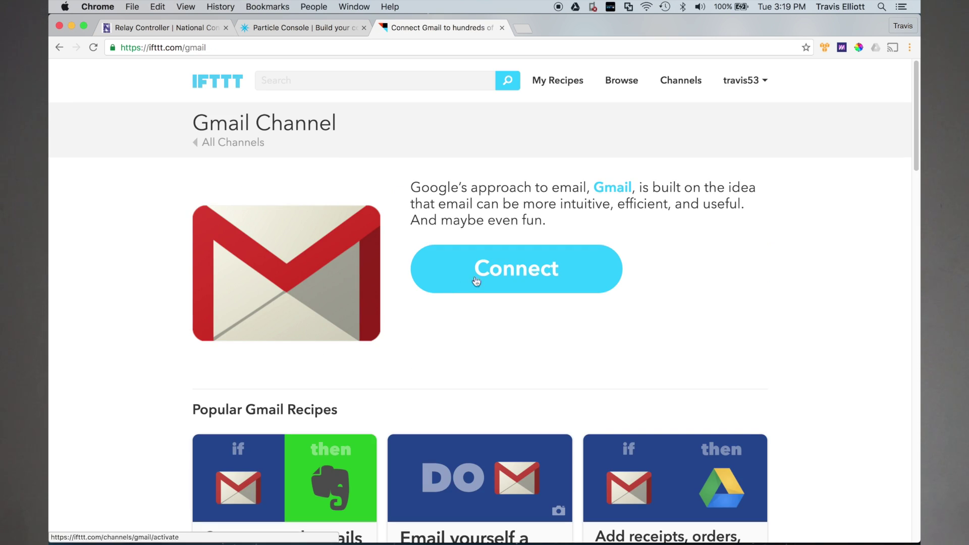
left_click(513, 275)
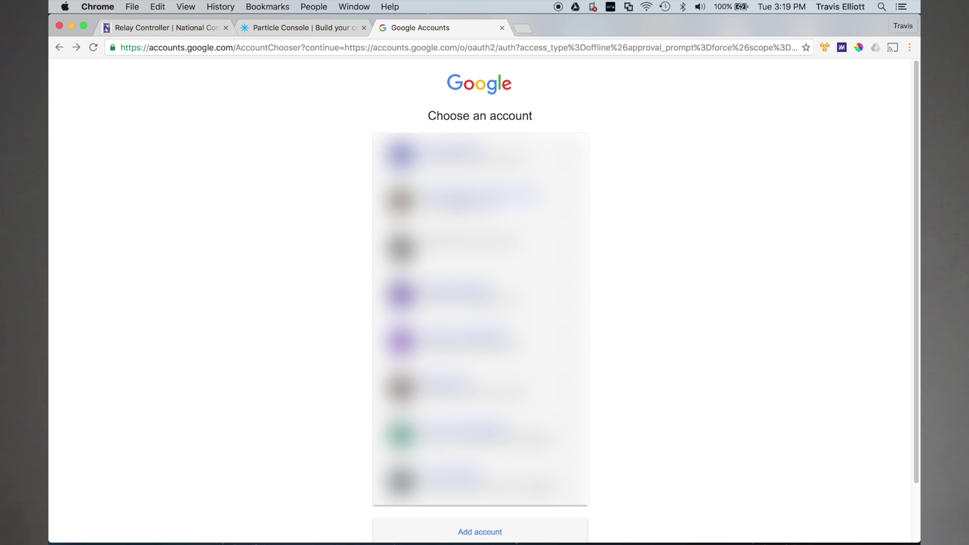
left_click(460, 154)
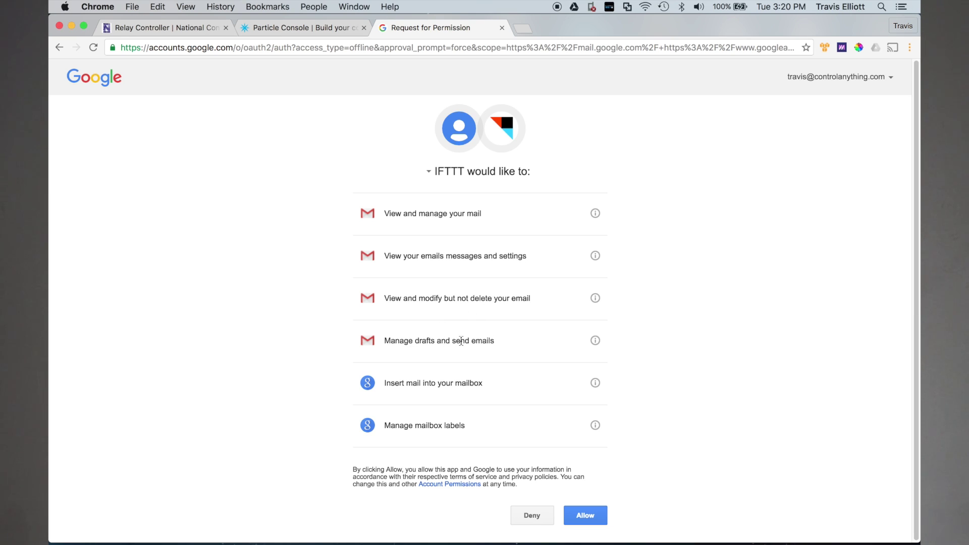
Review the send-email permission and allow IFTTT access to the Gmail mailbox.
left_click_drag(452, 341, 494, 341)
left_click(585, 518)
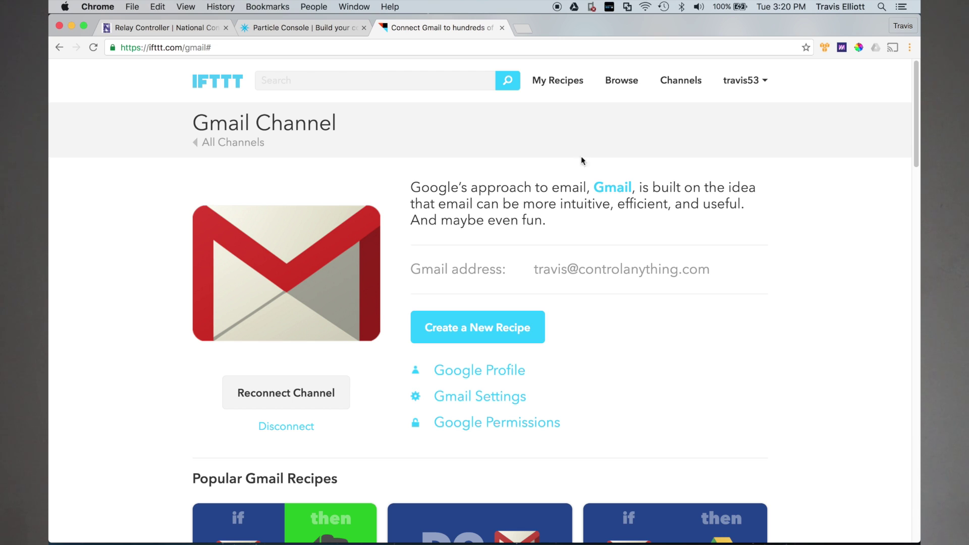
Create a new recipe with Particle's 'New event published' trigger, found by searching 'parti'.
left_click(571, 85)
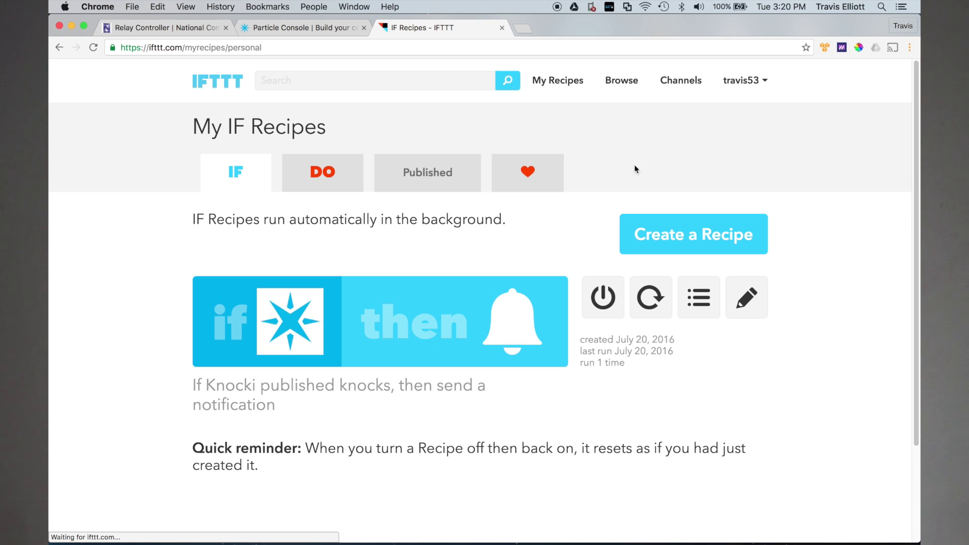
left_click(673, 240)
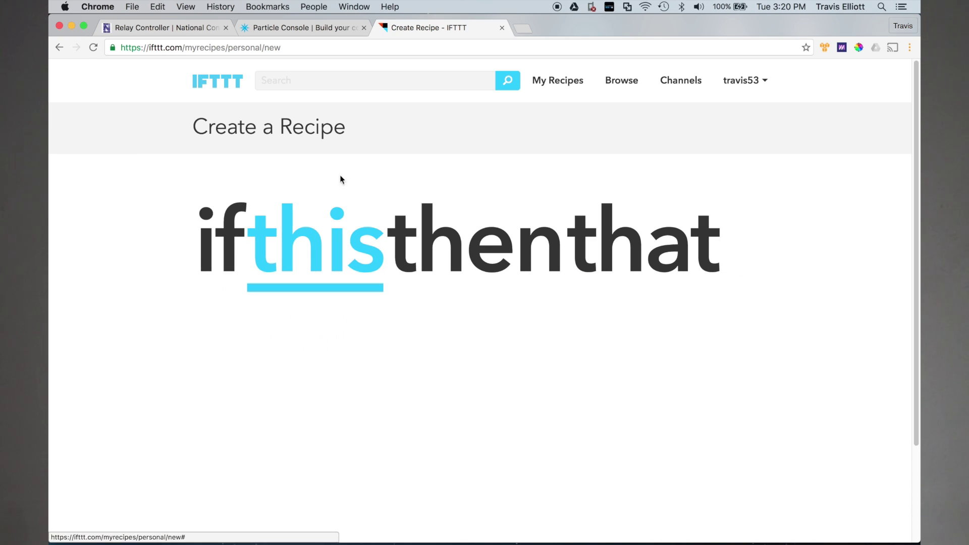
left_click(317, 252)
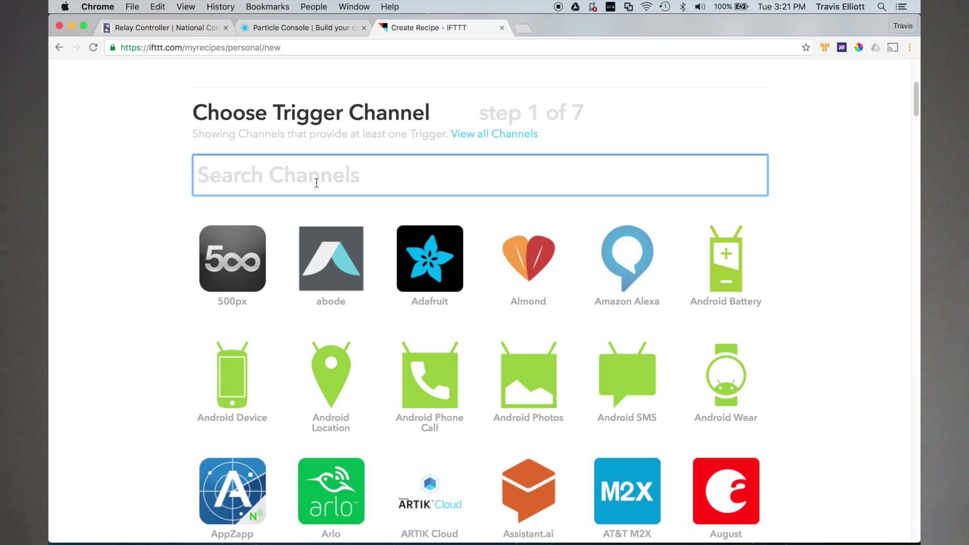
type("parti")
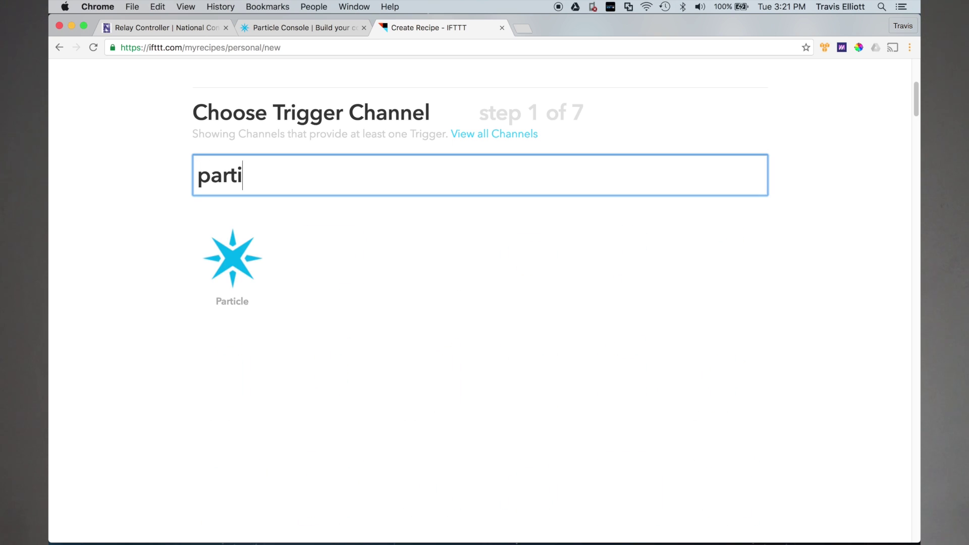
left_click(234, 267)
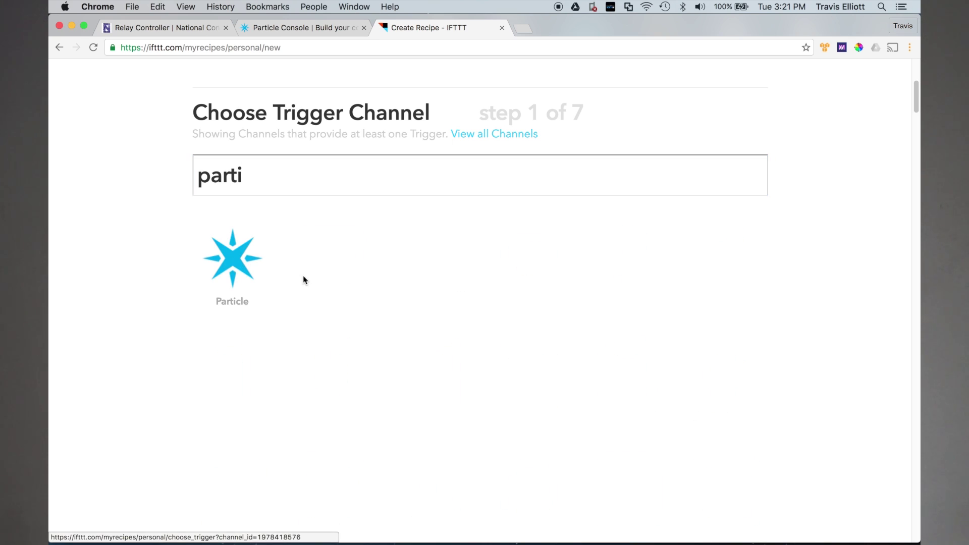
left_click(304, 280)
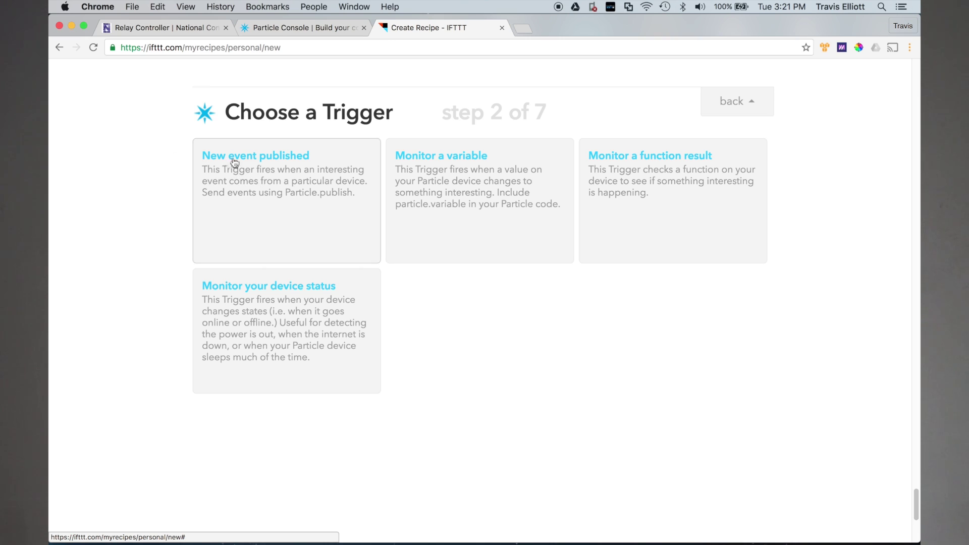
left_click(273, 163)
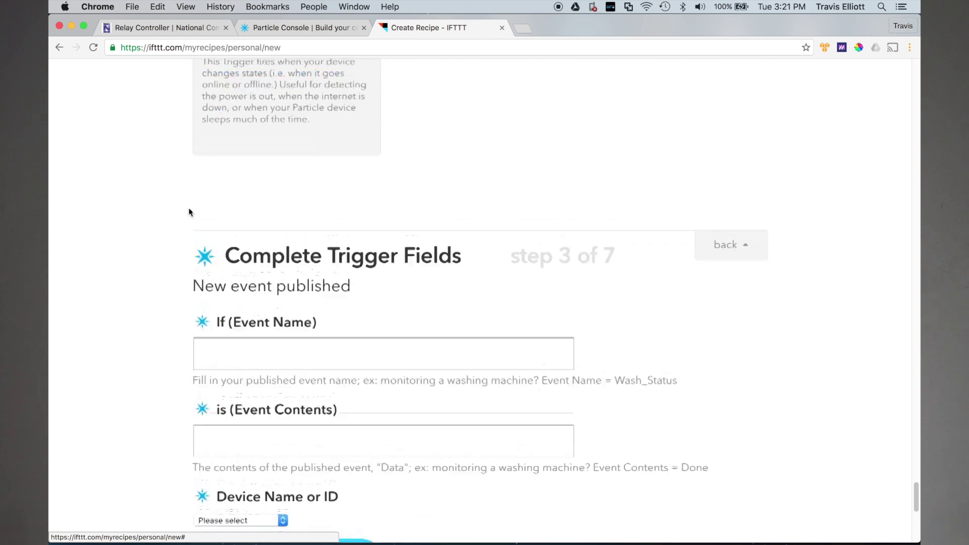
Copy Input_1 from the Particle logs into the trigger's Event Name field.
left_click(239, 212)
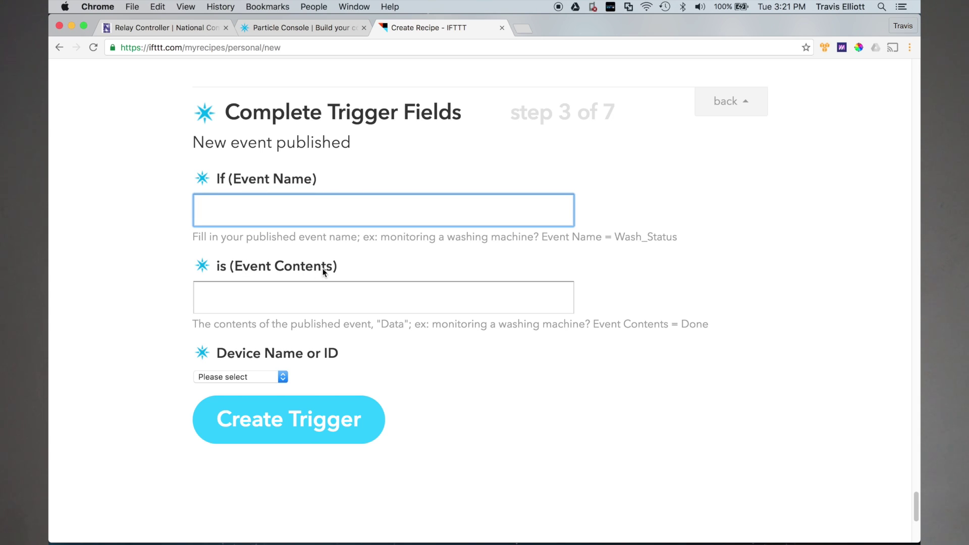
left_click(303, 31)
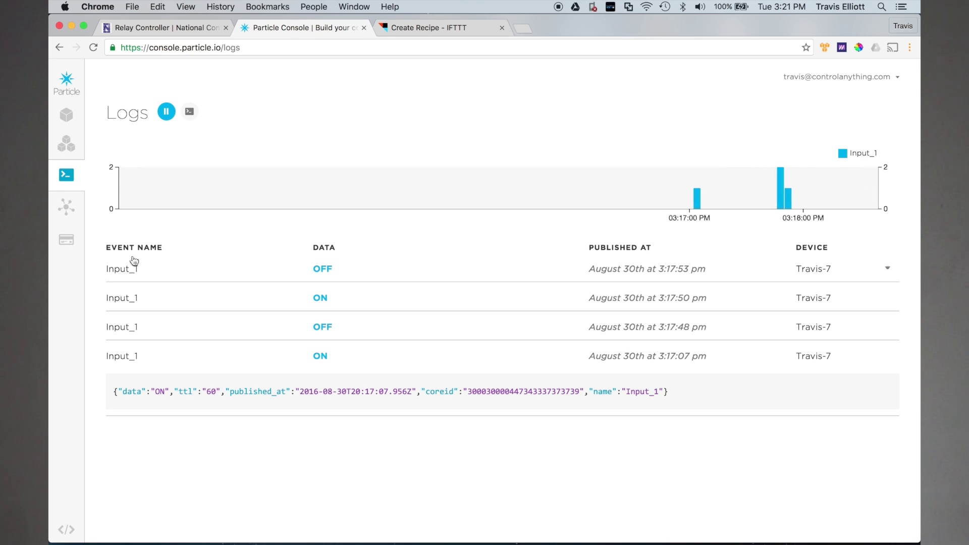
mouse_move(109, 272)
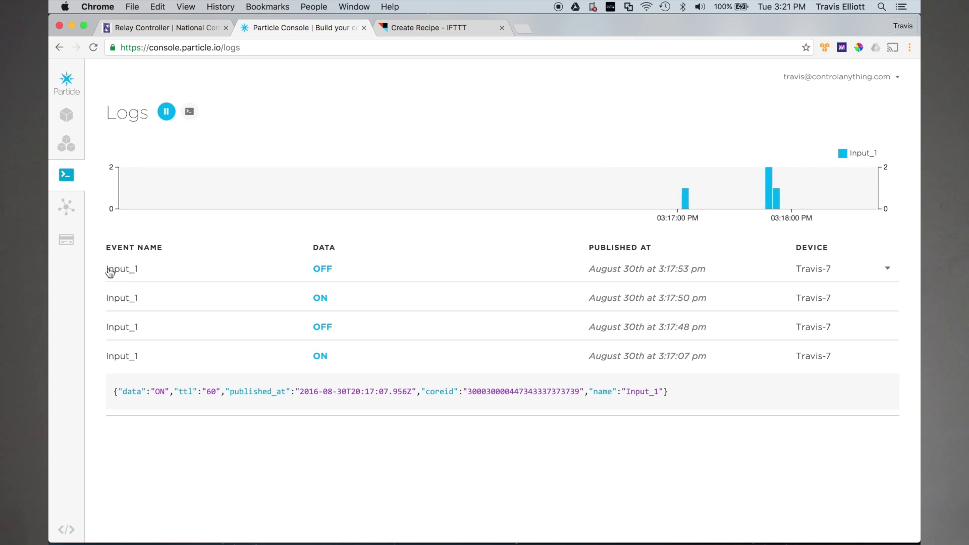
left_click(136, 271)
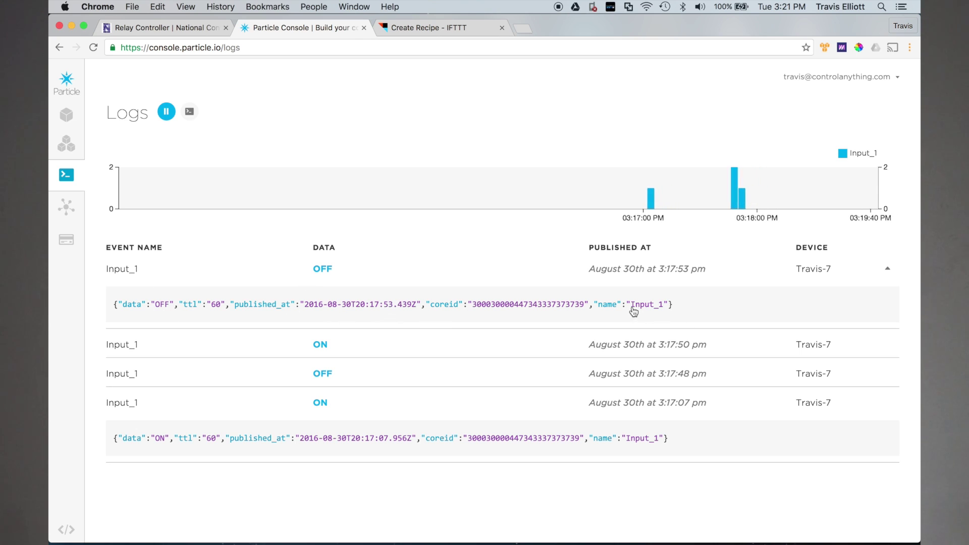
left_click_drag(631, 306, 664, 311)
key("super+c")
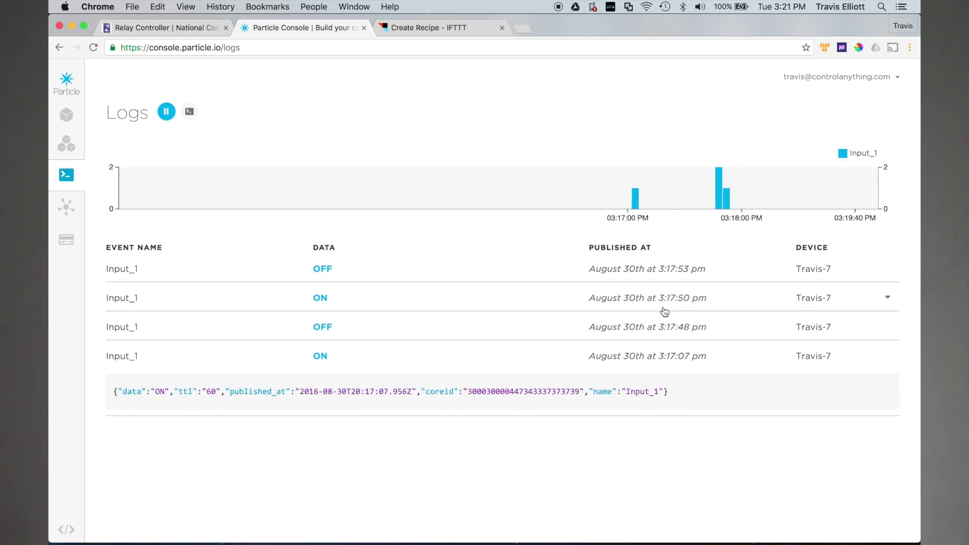
left_click(429, 29)
key("super+v")
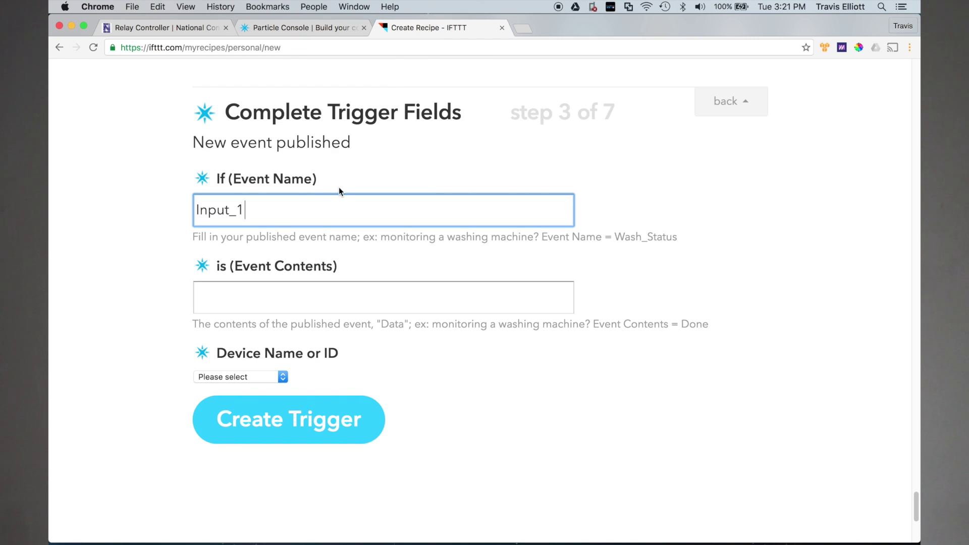
Copy the ON data value from the Particle logs into Event Contents.
left_click(233, 298)
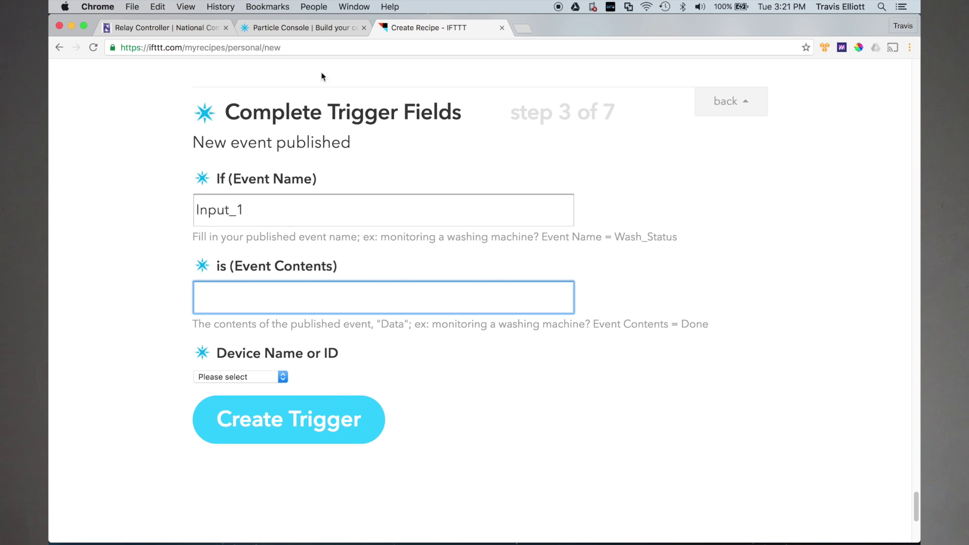
left_click(314, 27)
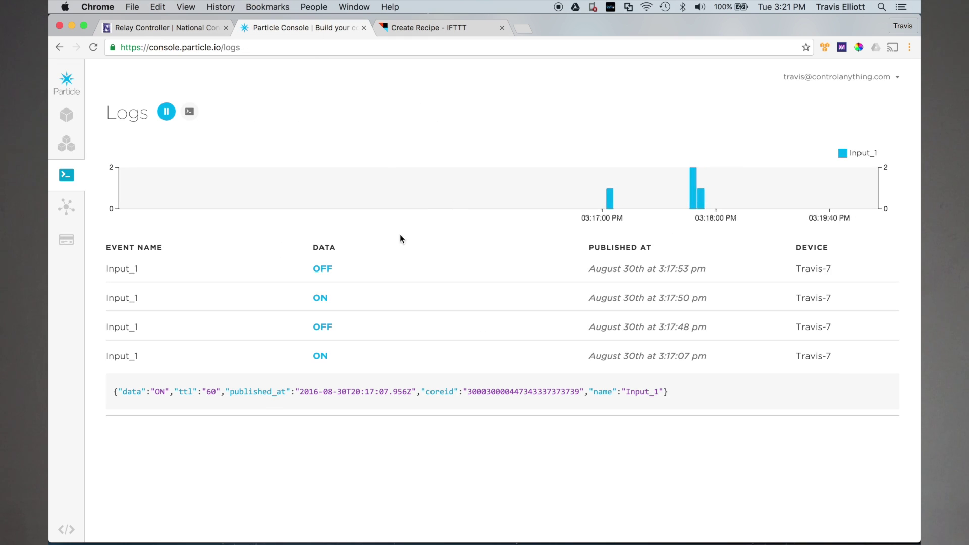
left_click(324, 303)
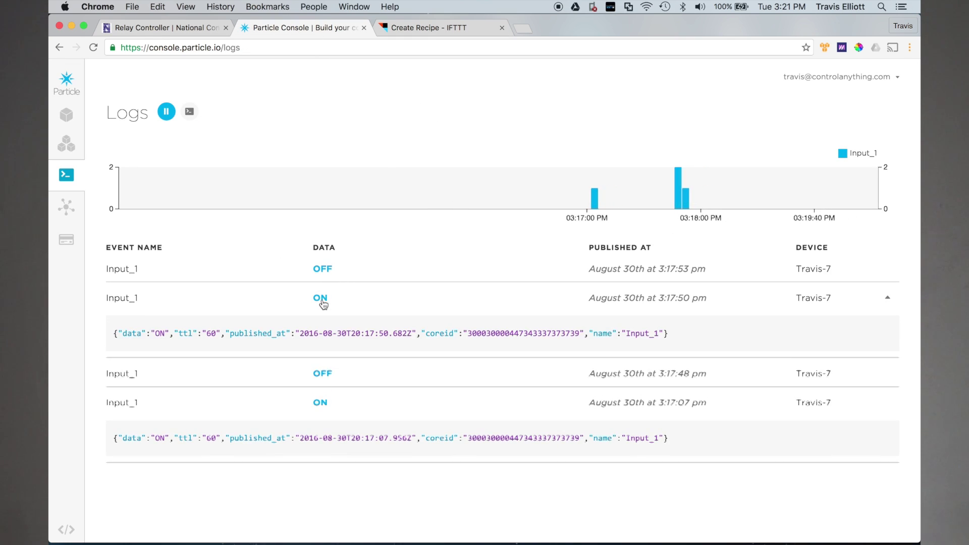
double_click(159, 336)
key("super+c")
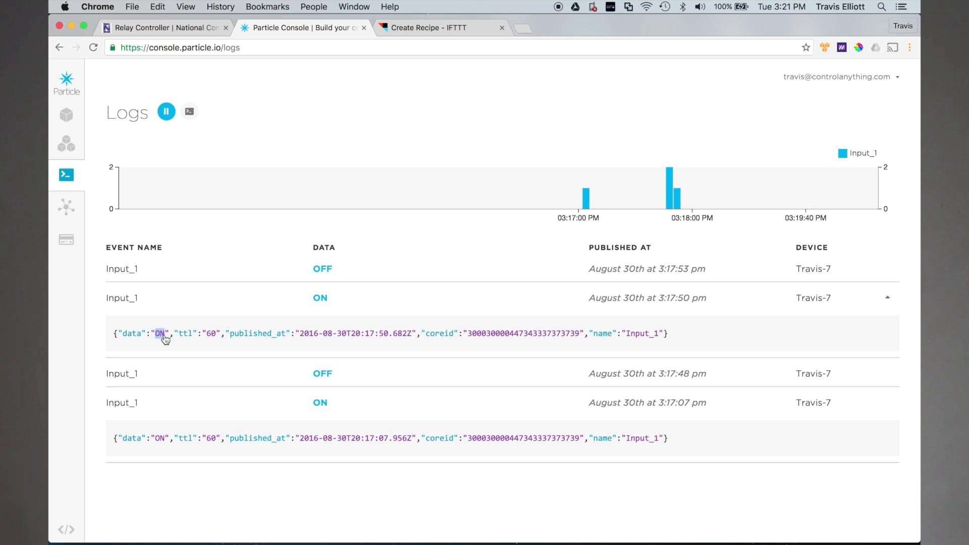
left_click(164, 335)
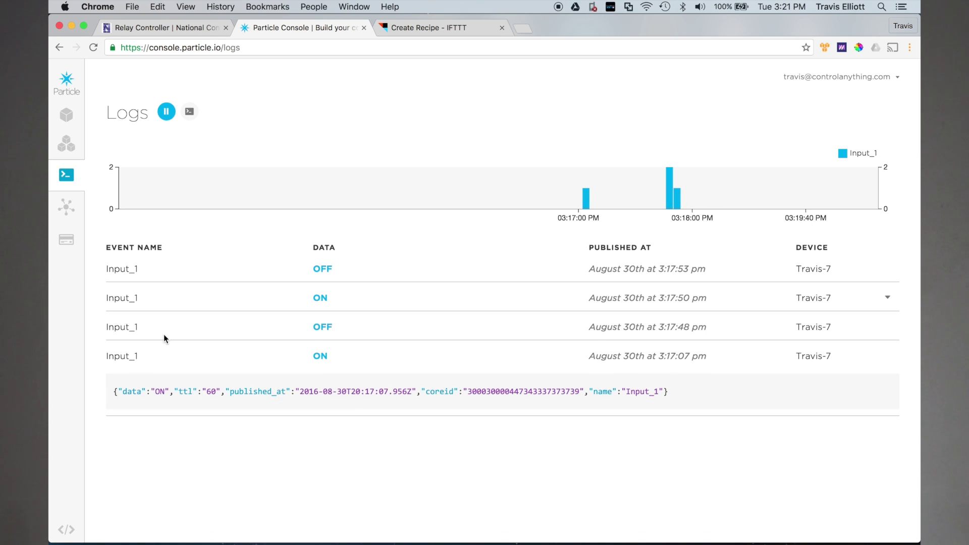
left_click(405, 31)
key("super+v")
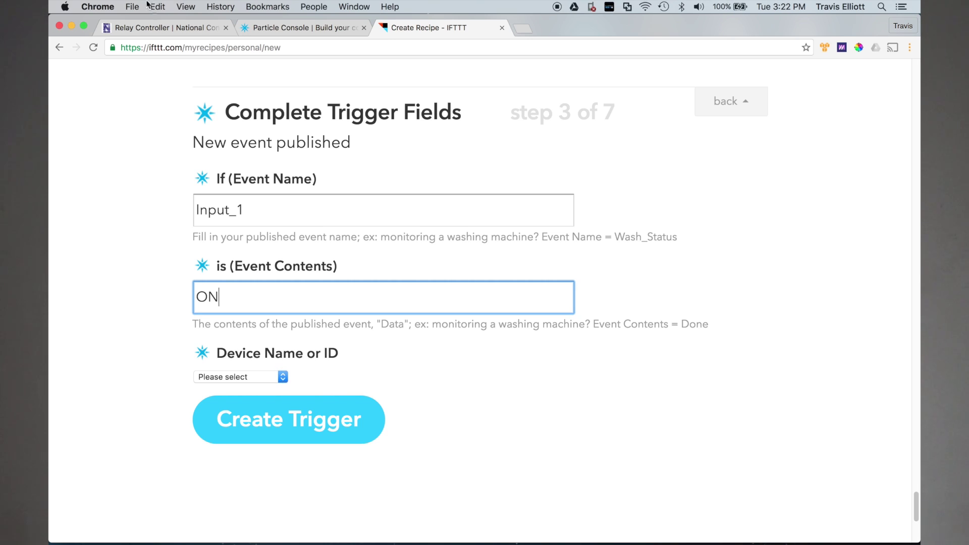
Choose Travis-7 as the Device Name and create the trigger.
left_click(271, 29)
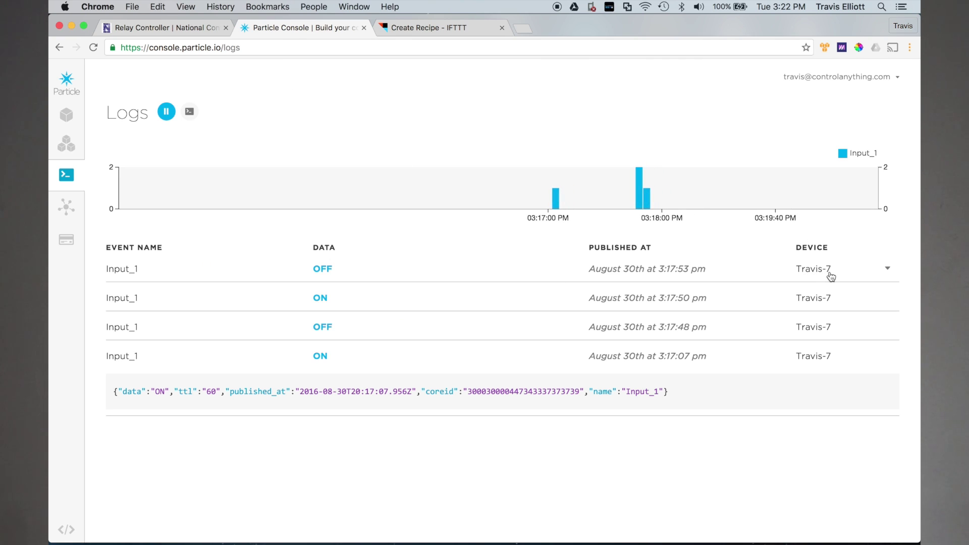
left_click(455, 28)
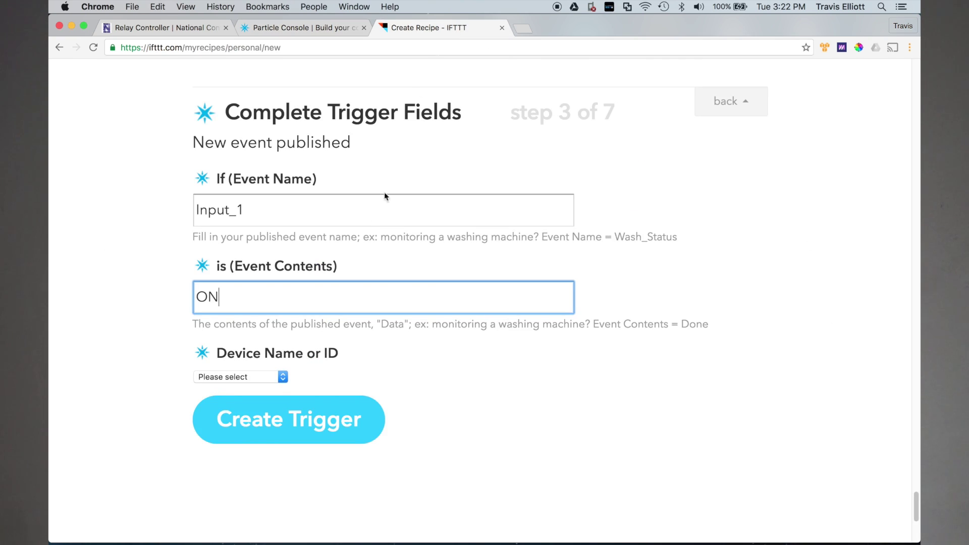
left_click(281, 376)
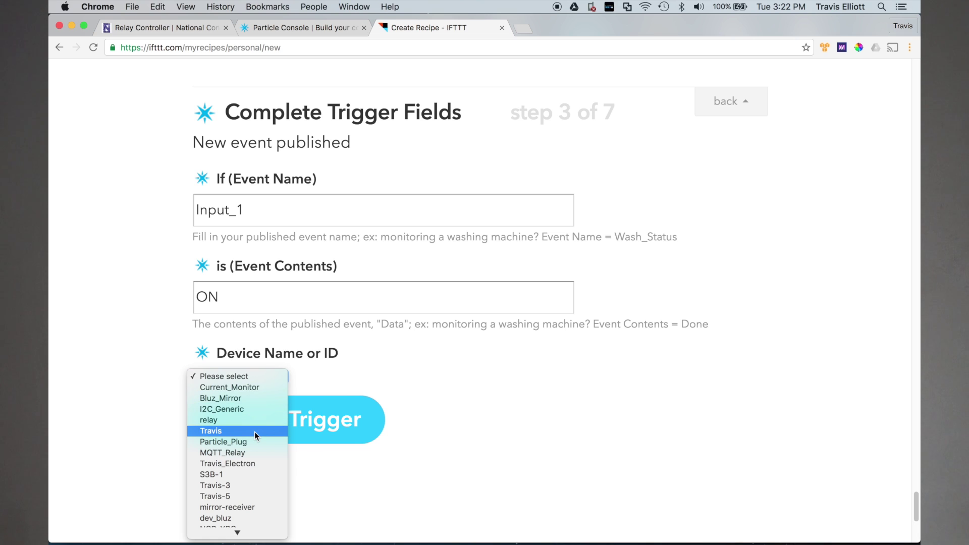
scroll(254, 431, "down", 5)
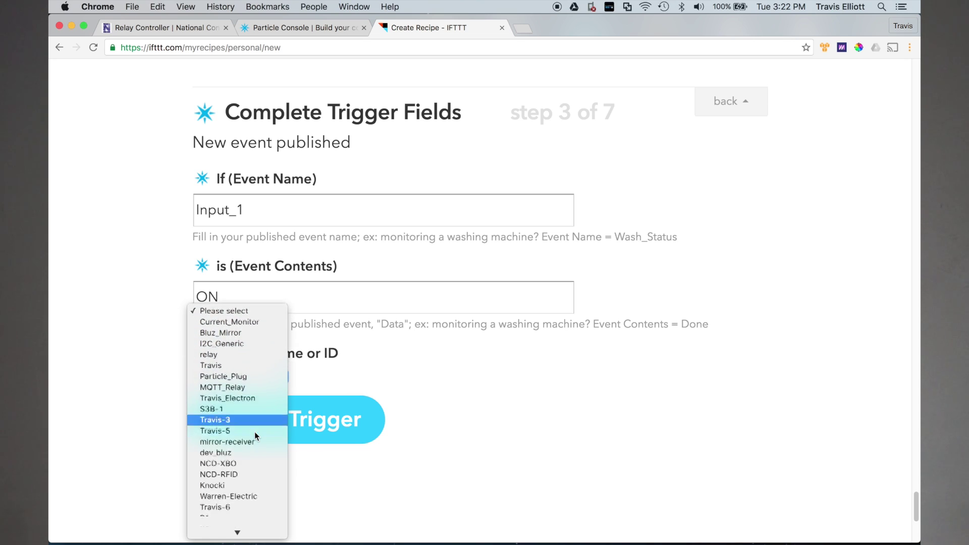
scroll(254, 431, "down", 2)
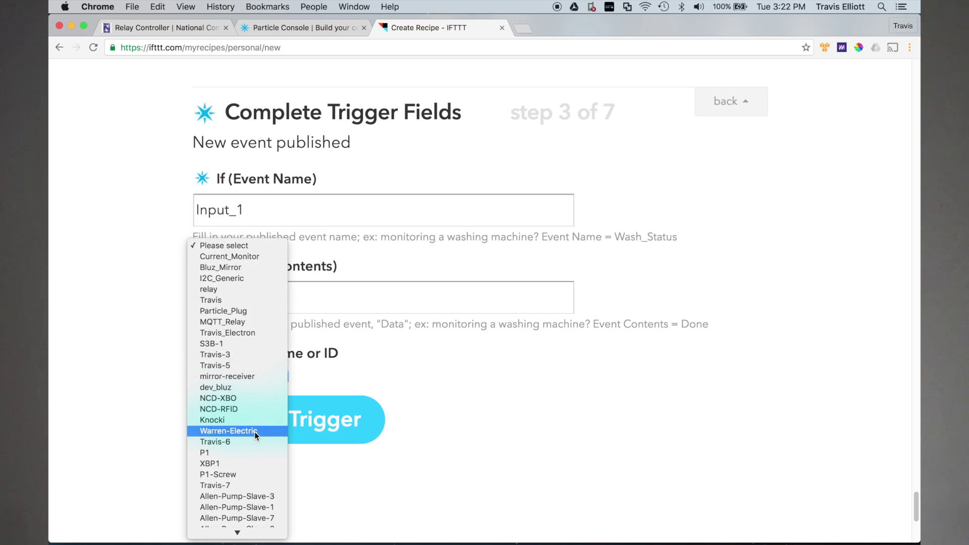
left_click(220, 485)
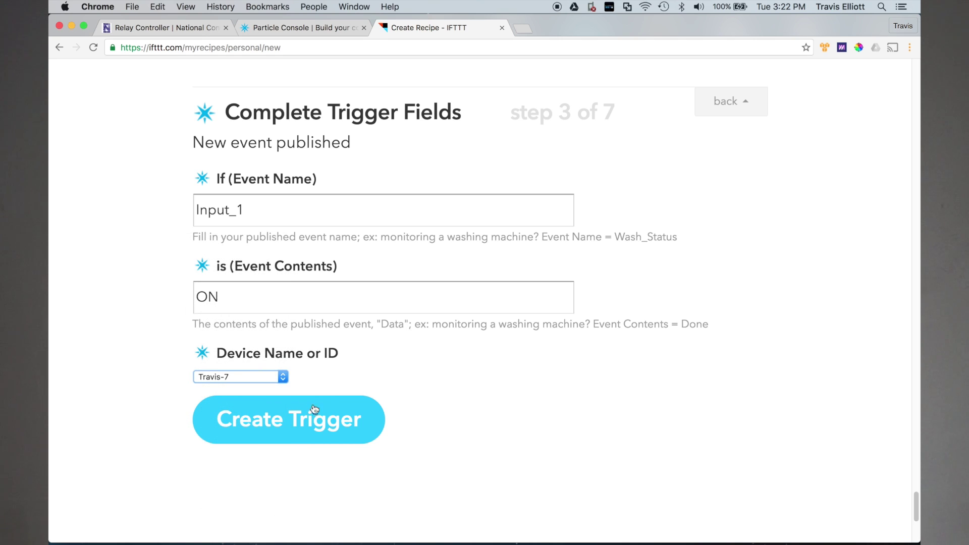
left_click(311, 428)
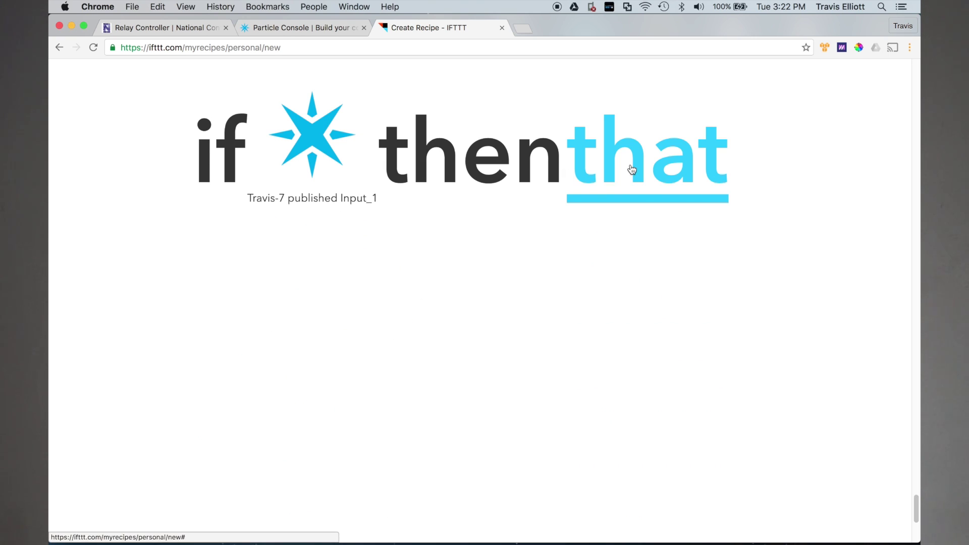
For the 'that' action, search 'gmail' and select the Gmail channel.
left_click(632, 170)
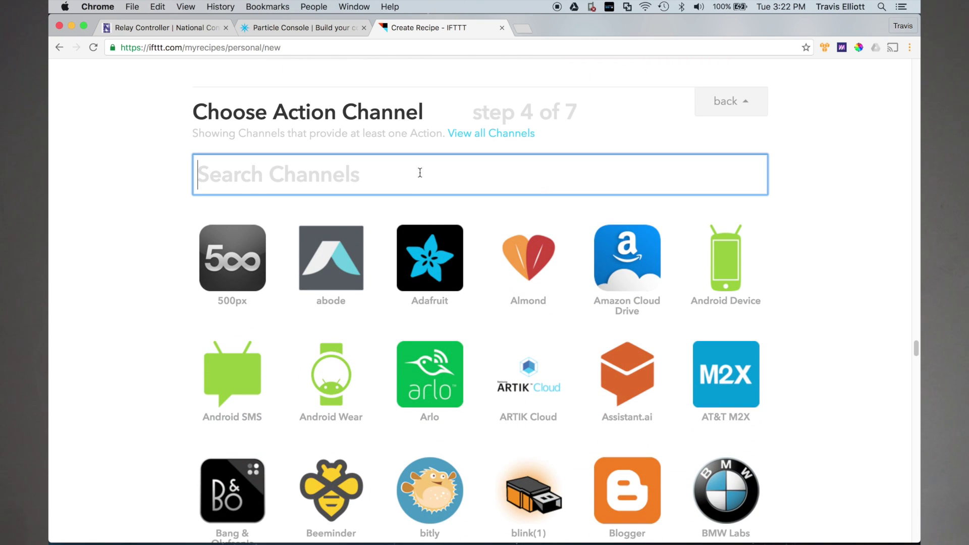
type("gmail")
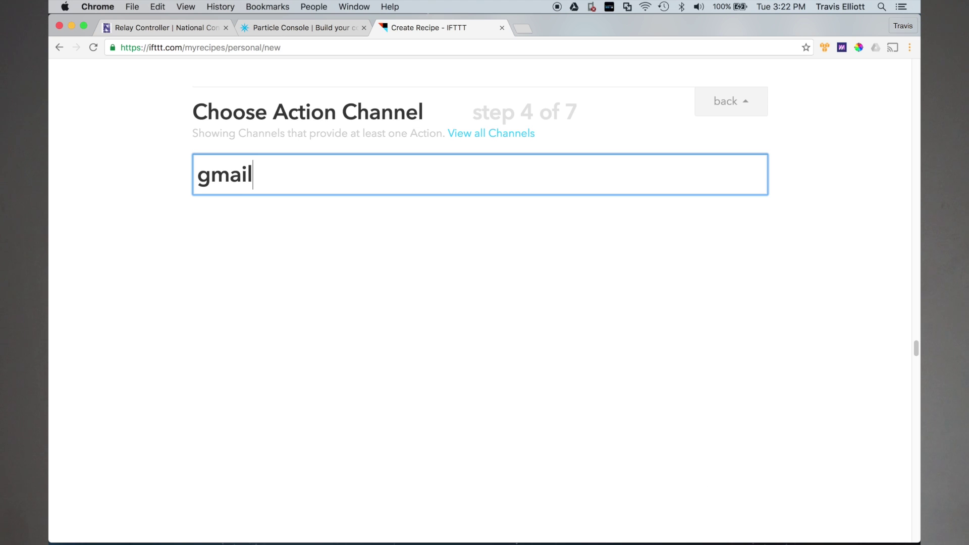
left_click(263, 256)
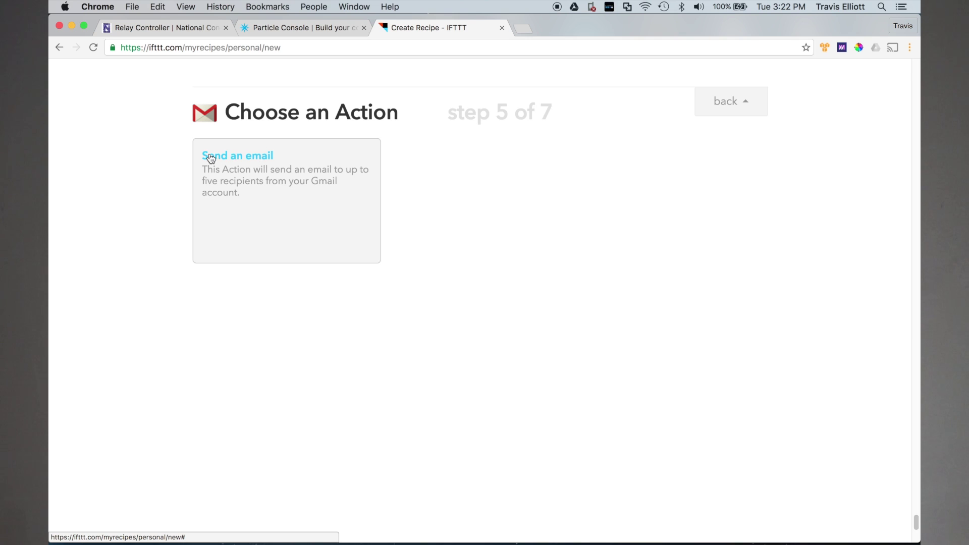
left_click(244, 161)
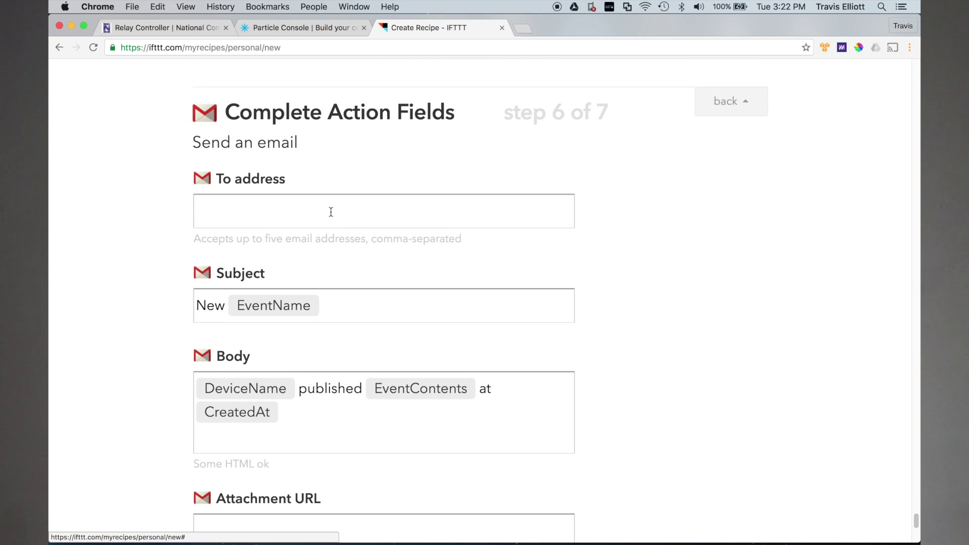
left_click(331, 212)
scroll(393, 211, "down", 3)
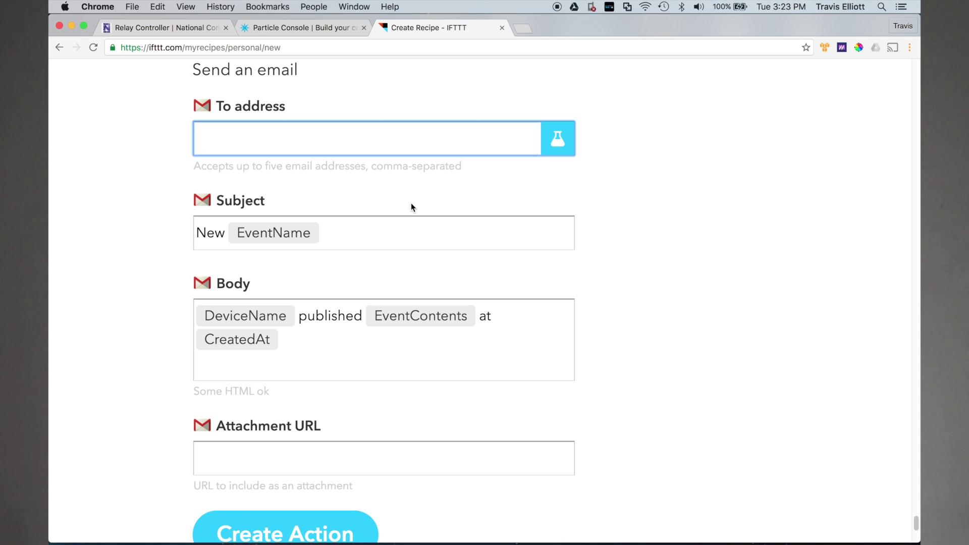
key("super+v")
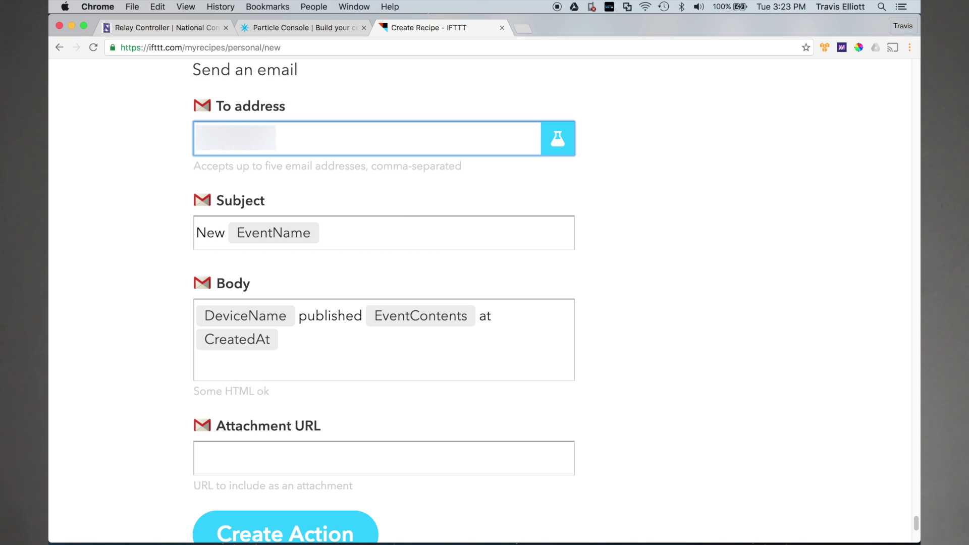
type("@vtext.com")
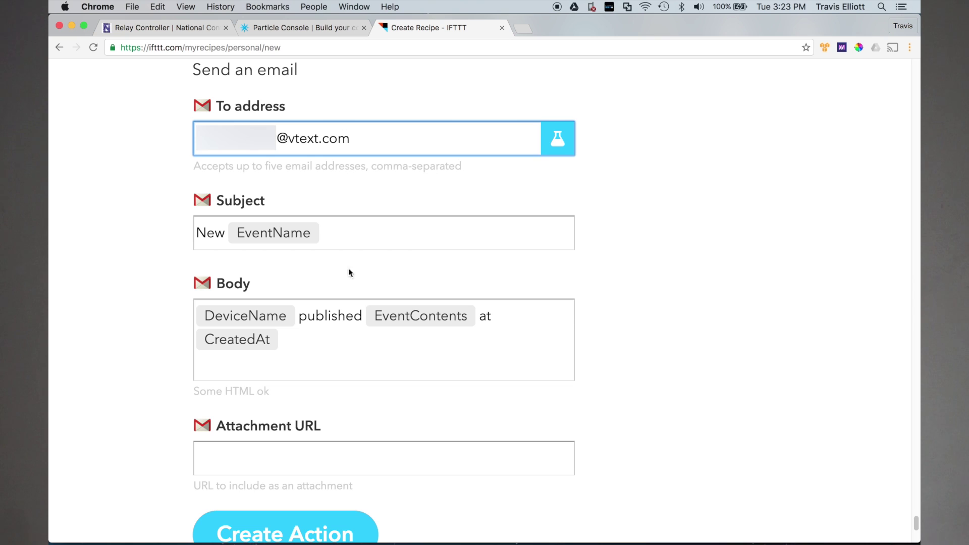
Set subject 'Alert' and body 'Someone is pushing your button.', then create the action.
left_click(335, 233)
left_click_drag(335, 233, 187, 233)
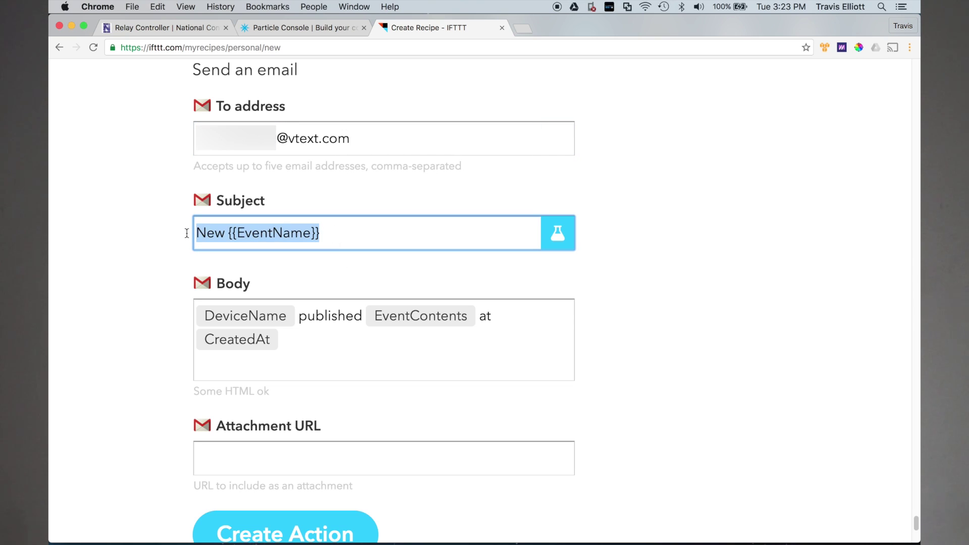
type("Alert")
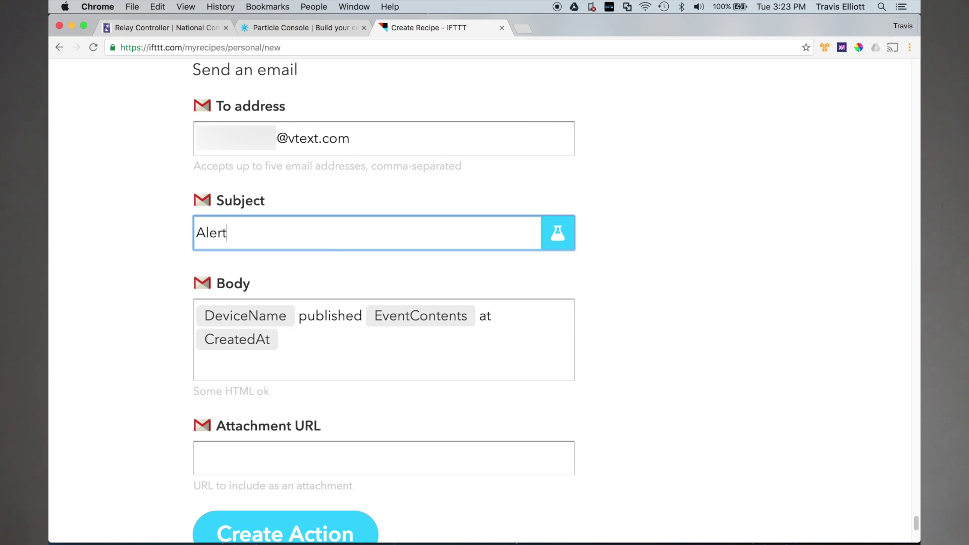
left_click(287, 339)
left_click_drag(286, 339, 190, 313)
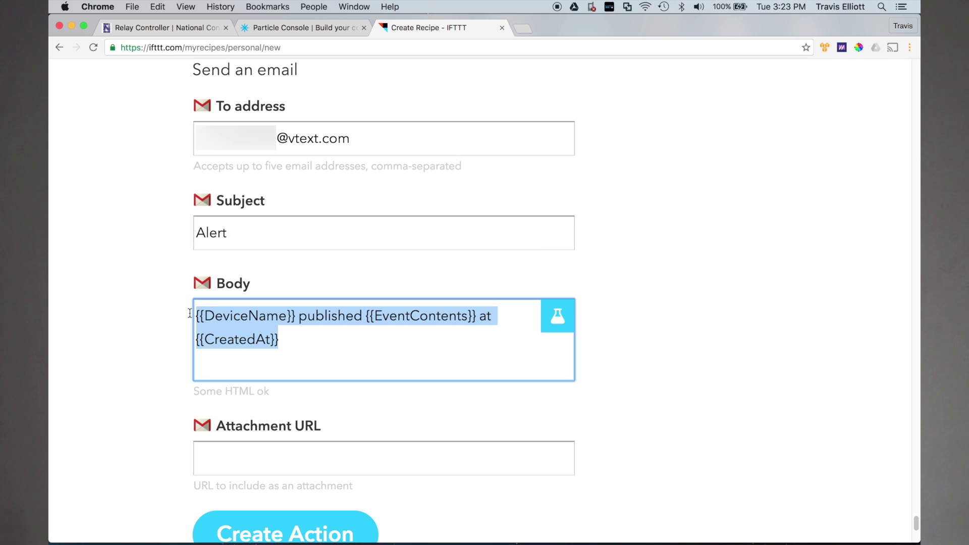
type("So")
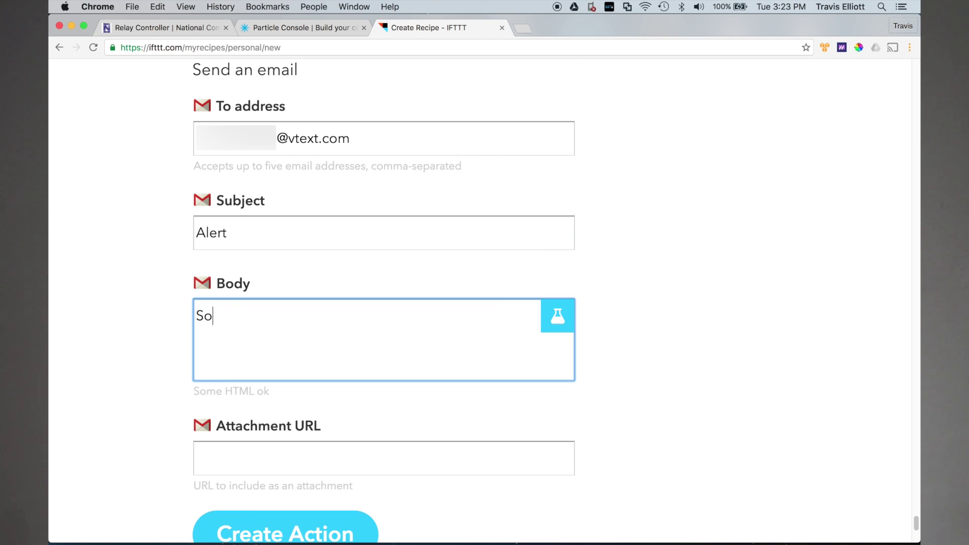
type("meone is pushing your")
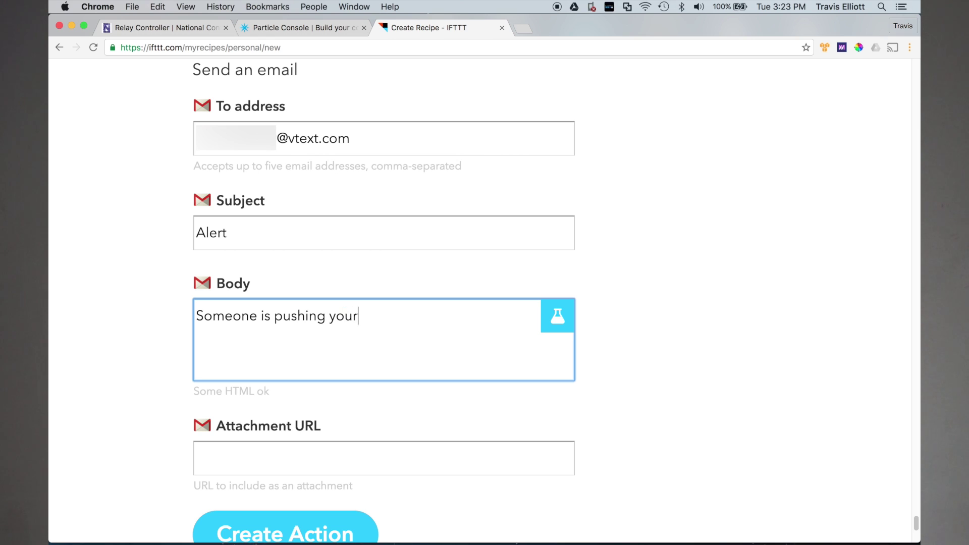
type(" button.")
scroll(168, 443, "down", 3)
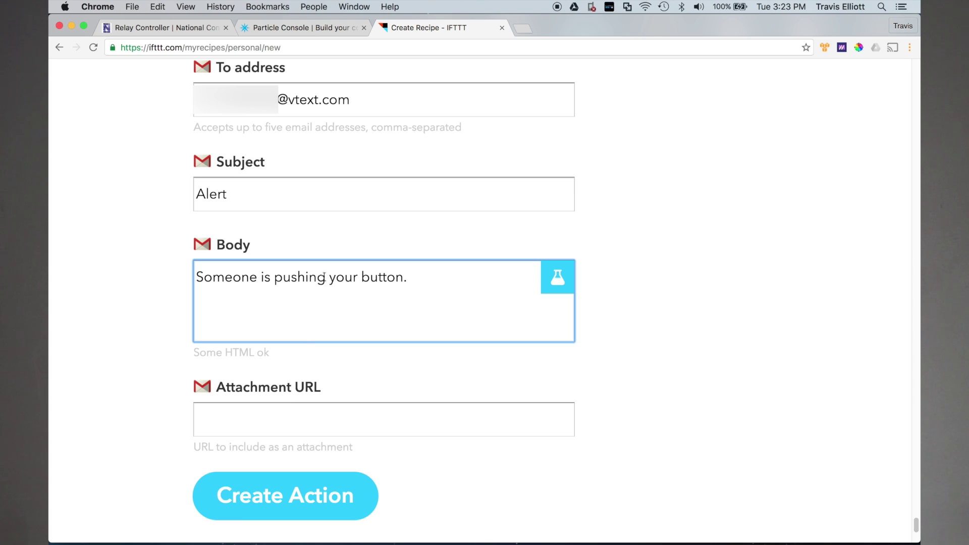
left_click(274, 506)
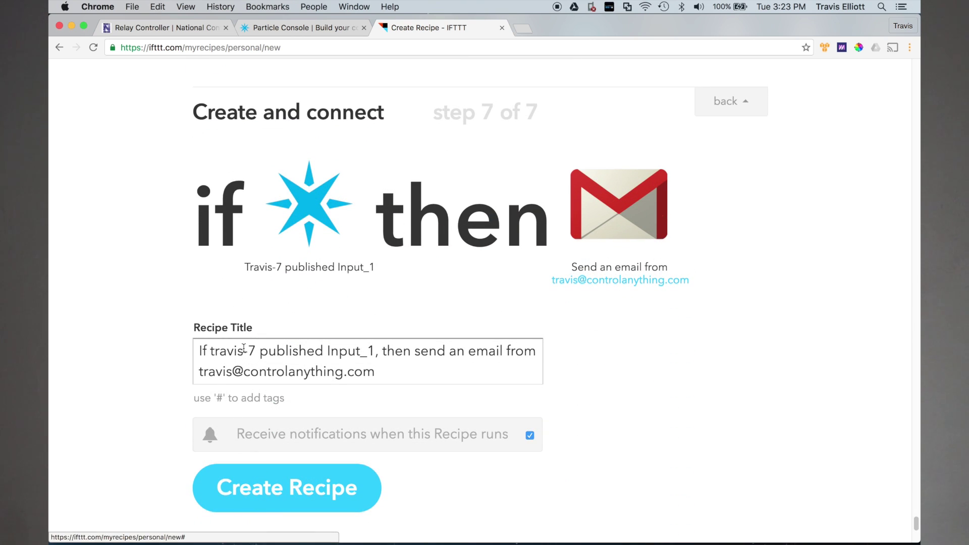
Rename the recipe title to 'Button Press Email' and create the recipe.
left_click_drag(386, 371, 190, 345)
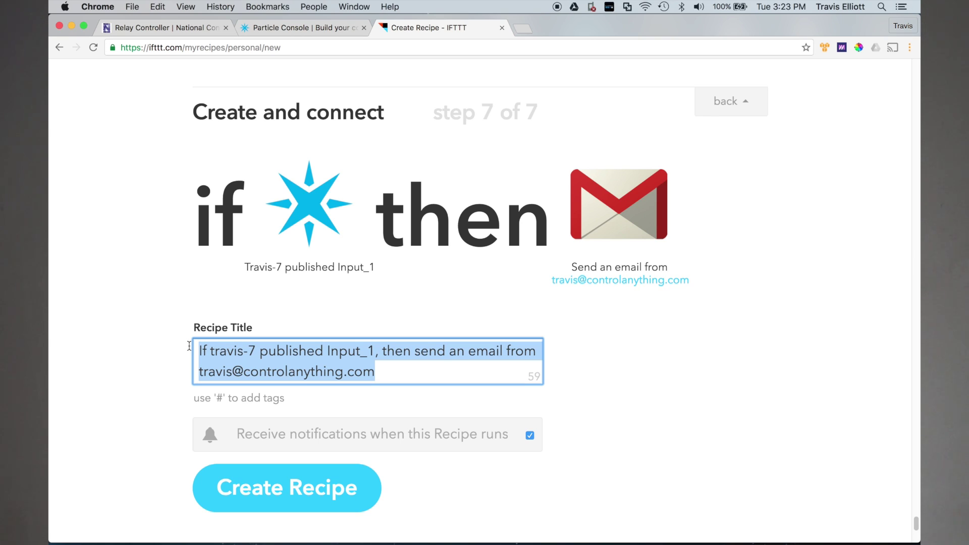
type("Button P")
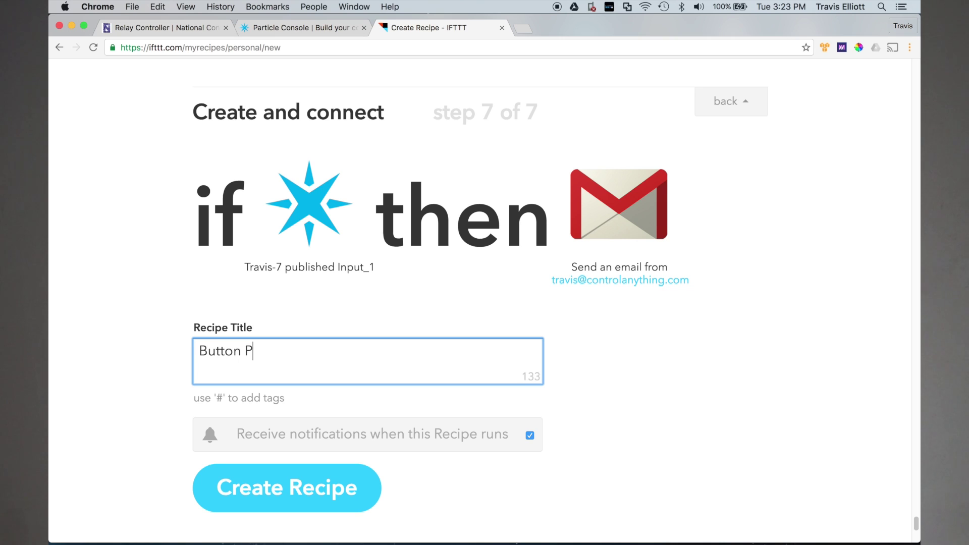
type("ress Email")
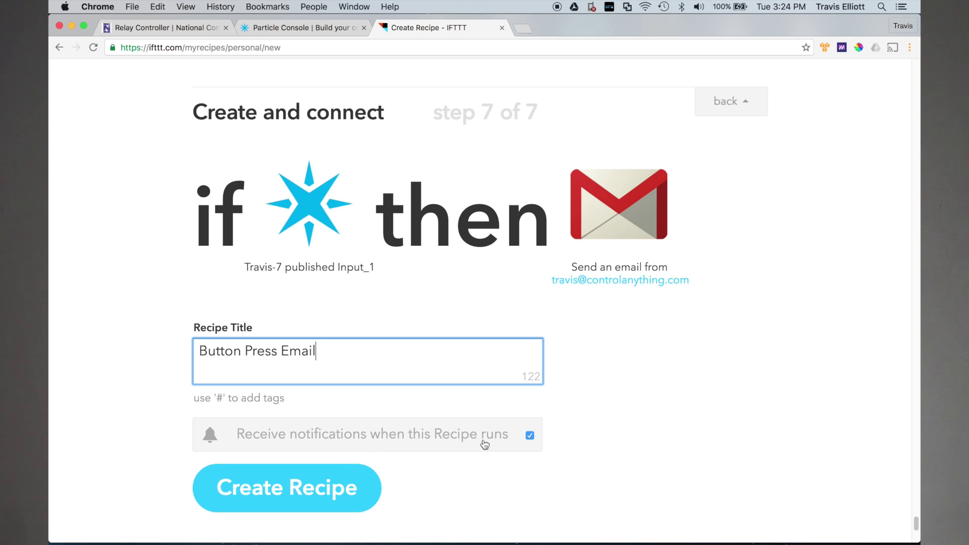
left_click(287, 482)
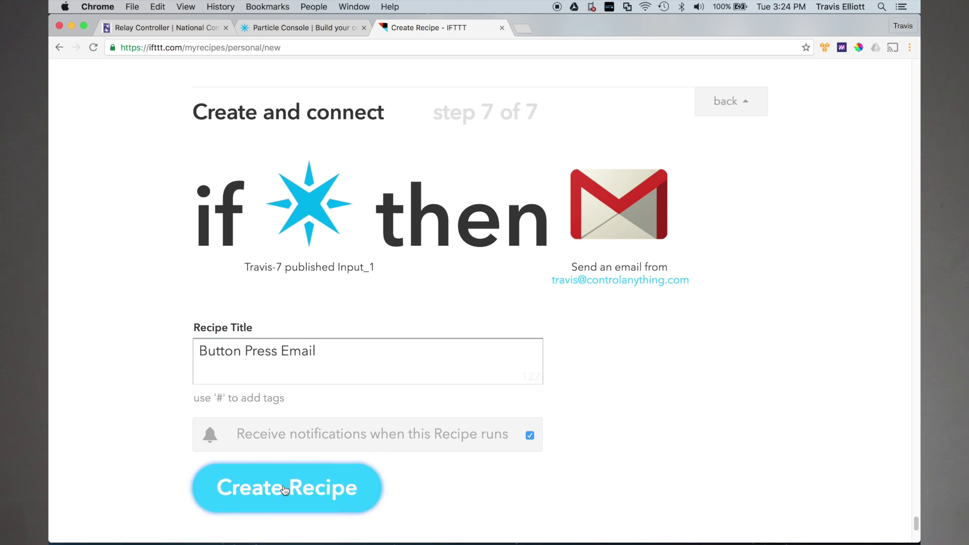